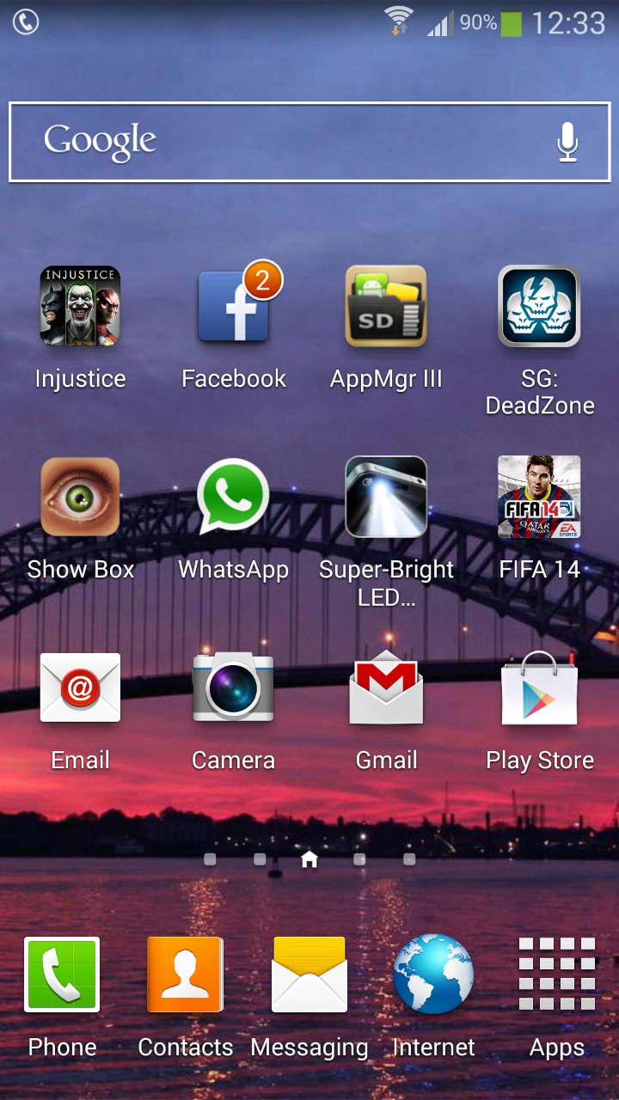
# - Browse the home pages and the app drawer, ending back on the main home page
pyautogui.moveTo(429, 550)
pyautogui.mouseDown()
pyautogui.moveTo(309, 550)
pyautogui.moveTo(481, 550)
pyautogui.mouseUp()
pyautogui.moveTo(309, 550)
pyautogui.mouseDown()
pyautogui.moveTo(283, 550)
pyautogui.moveTo(326, 549)
pyautogui.mouseUp()
pyautogui.click(556, 1001)
pyautogui.press('Escape')
pyautogui.click(556, 1001)
pyautogui.press('Escape')
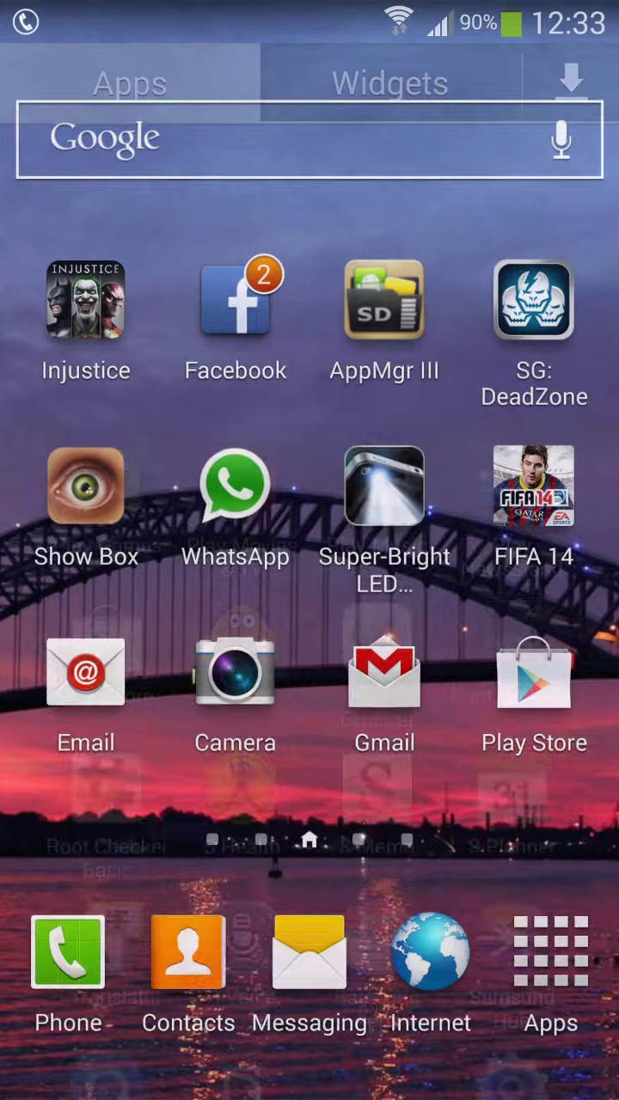
pyautogui.click(550, 971)
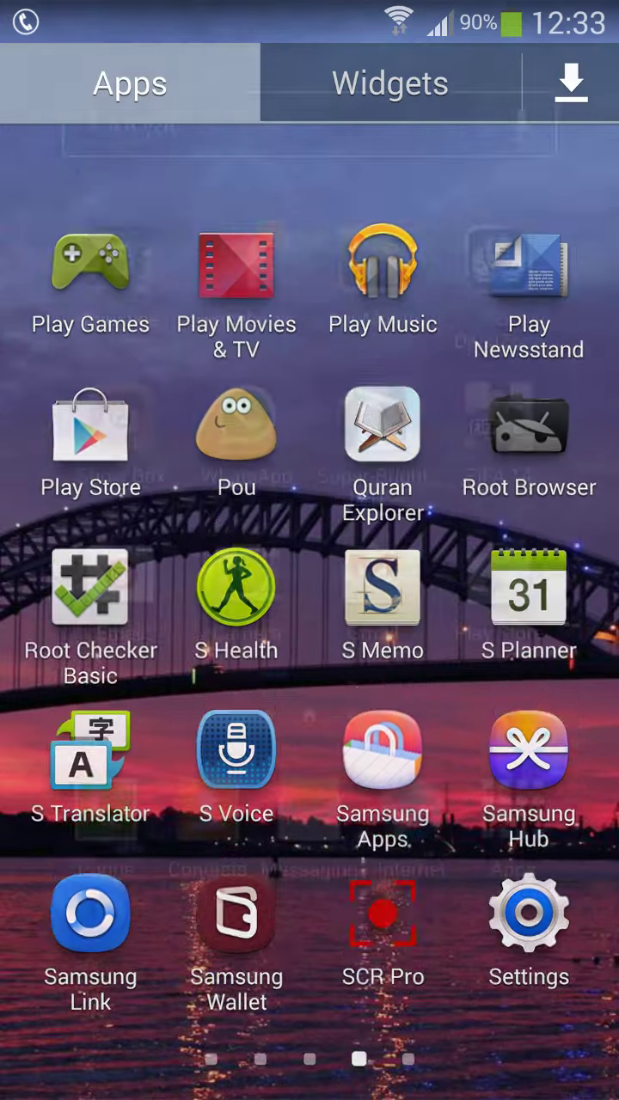
pyautogui.press('Escape')
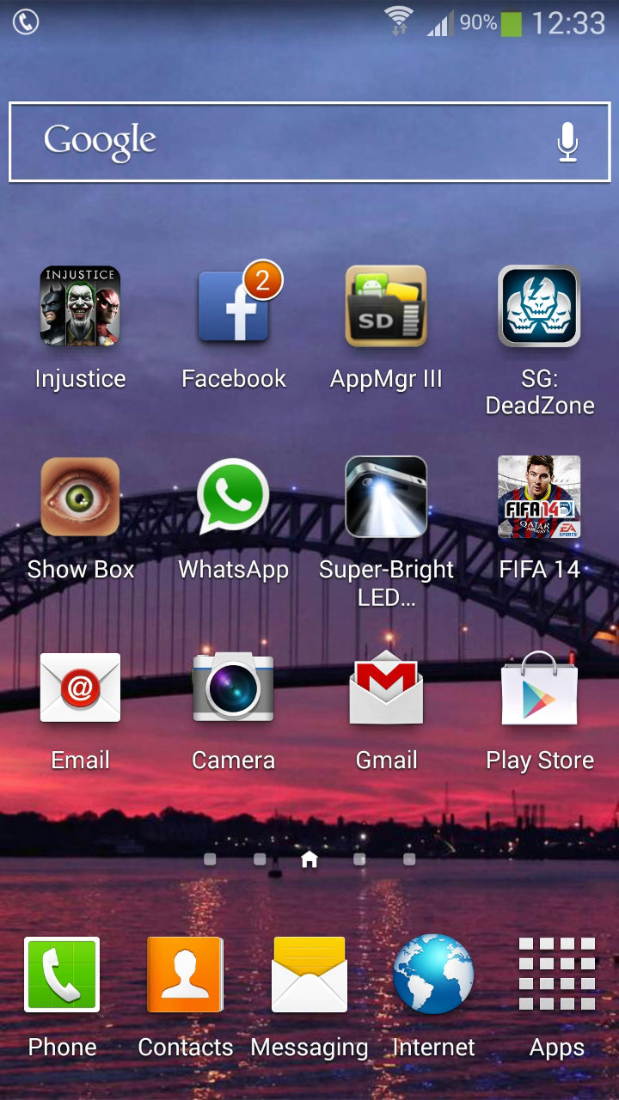
pyautogui.moveTo(430, 515); pyautogui.dragTo(378, 516)
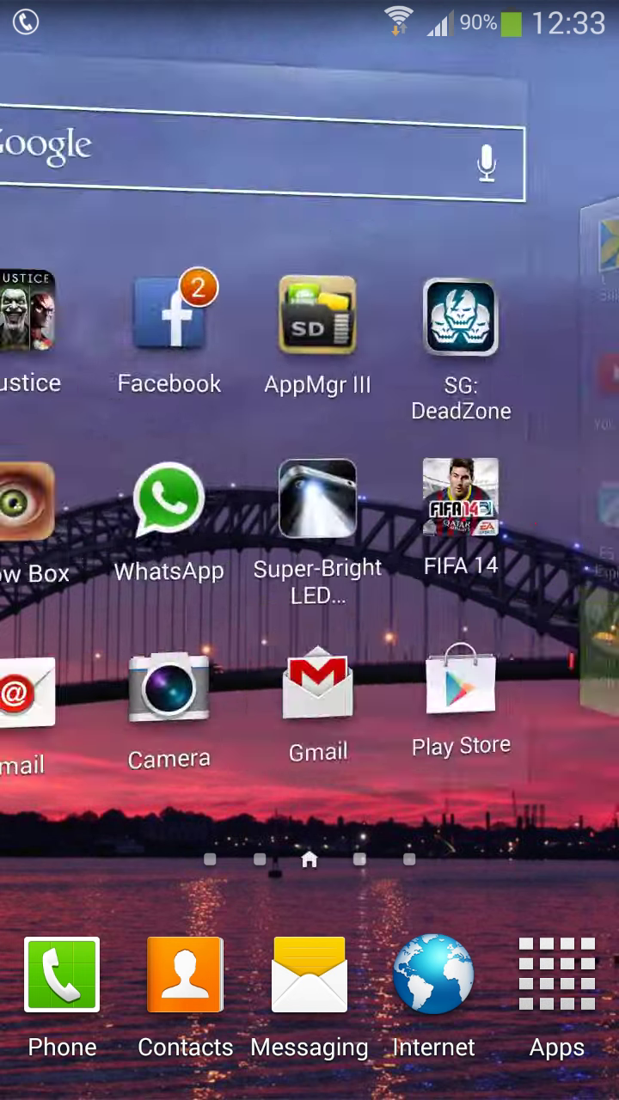
pyautogui.moveTo(172, 516); pyautogui.dragTo(559, 516)
pyautogui.moveTo(516, 516); pyautogui.dragTo(86, 516)
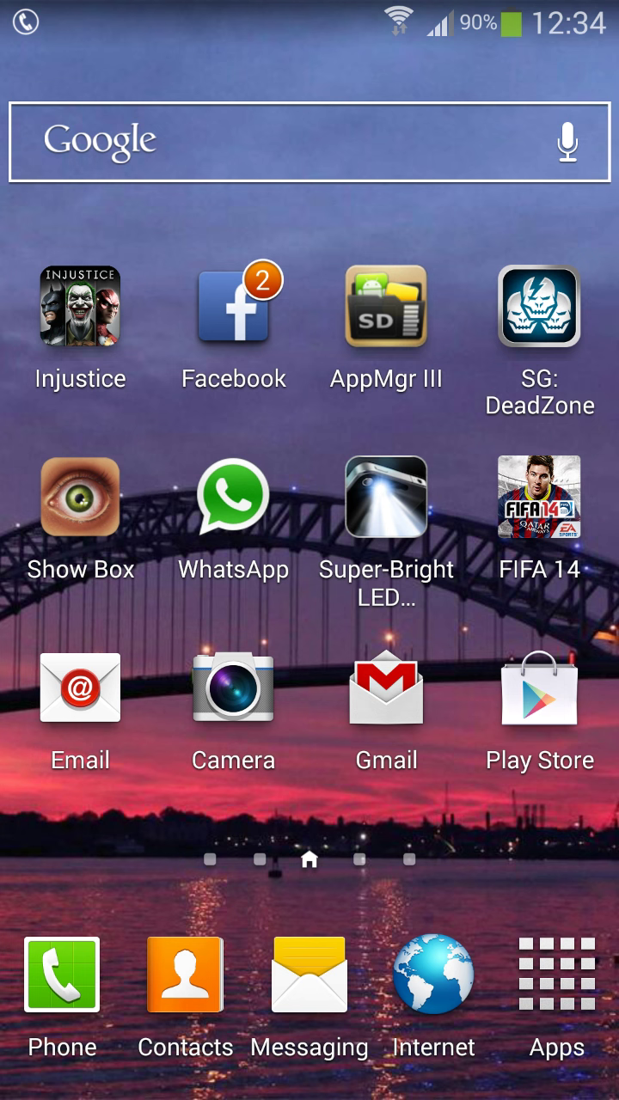
# - Reopen the TouchWiz app drawer and launch Root Browser
pyautogui.click(557, 997)
pyautogui.press('Escape')
pyautogui.click(557, 997)
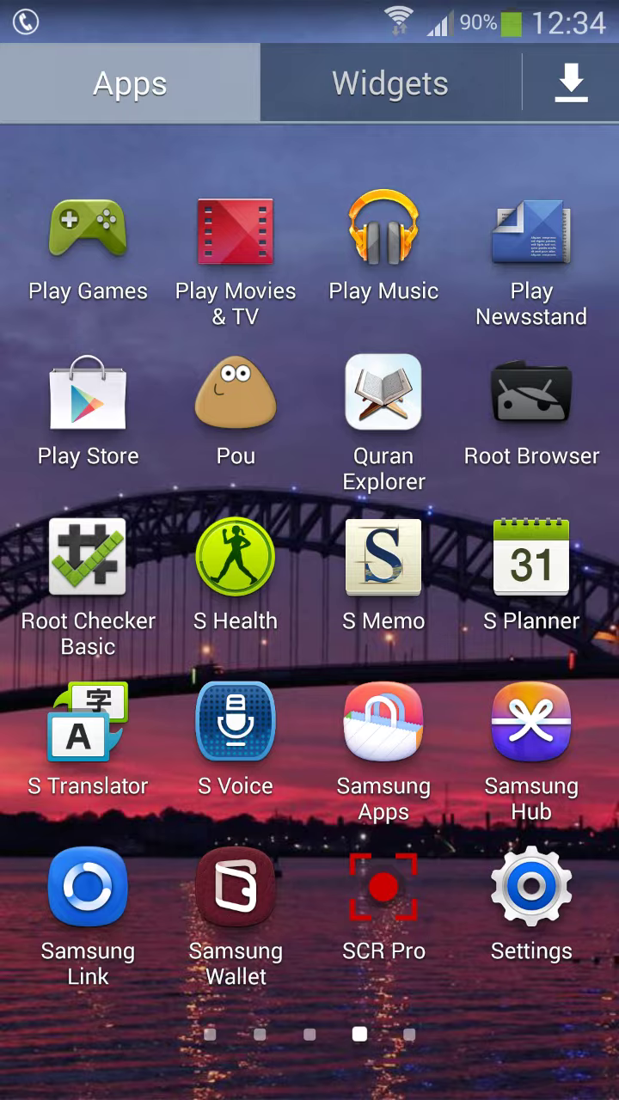
pyautogui.press('Escape')
pyautogui.click(550, 1010)
pyautogui.click(531, 397)
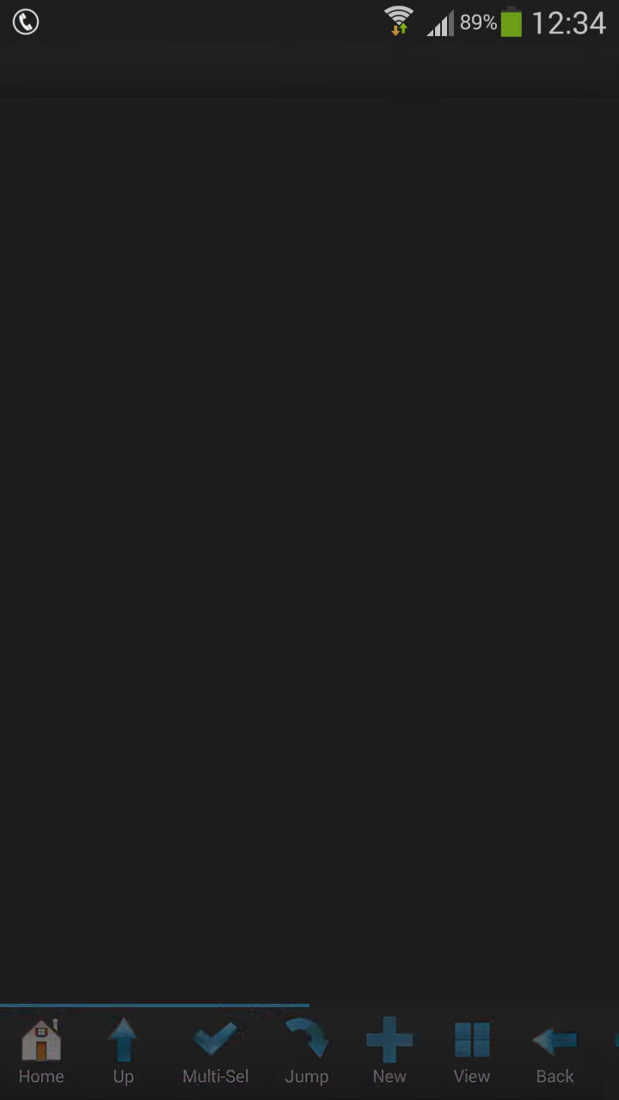
pyautogui.scroll(-5, 310, 550)
pyautogui.scroll(-8, 310, 550)
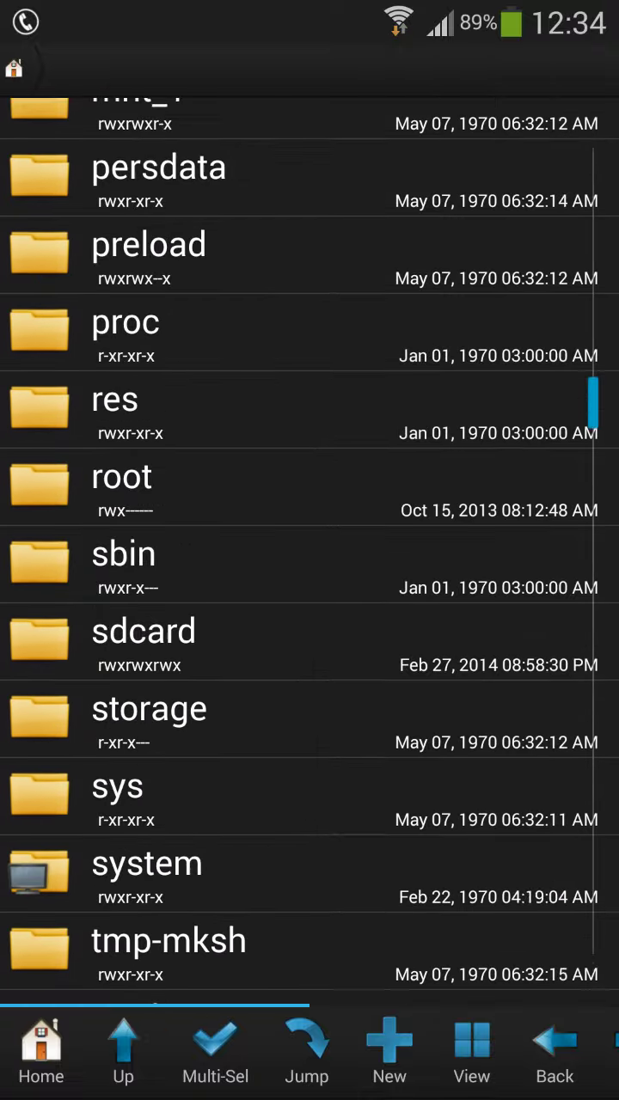
pyautogui.click(309, 580)
pyautogui.scroll(-5, 309, 550)
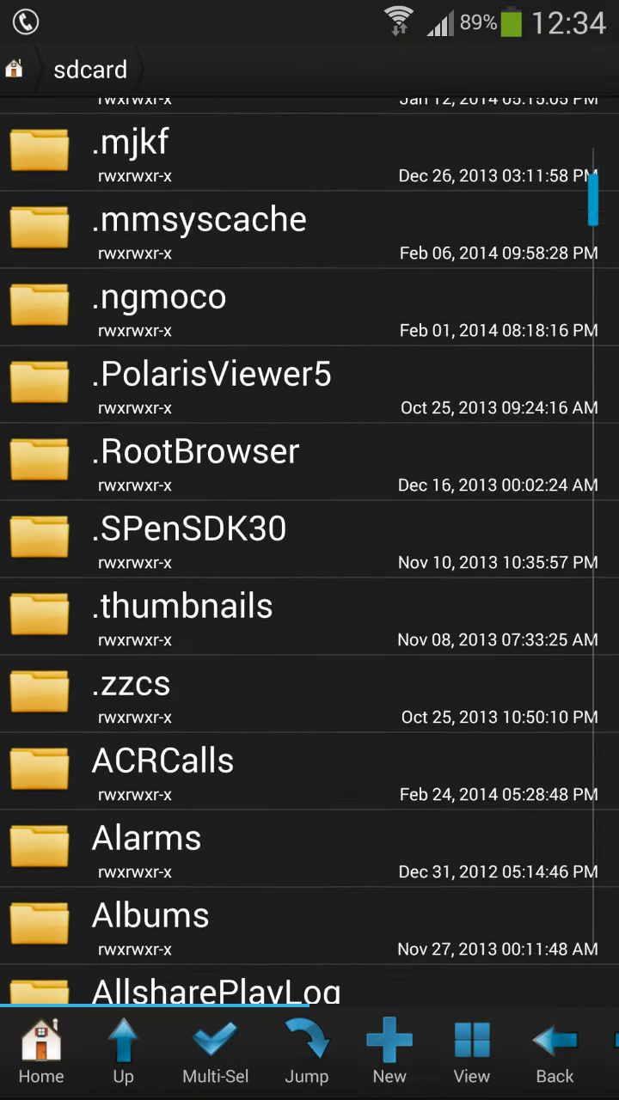
pyautogui.scroll(-5, 309, 550)
pyautogui.scroll(-5, 309, 550)
pyautogui.scroll(-7, 309, 550)
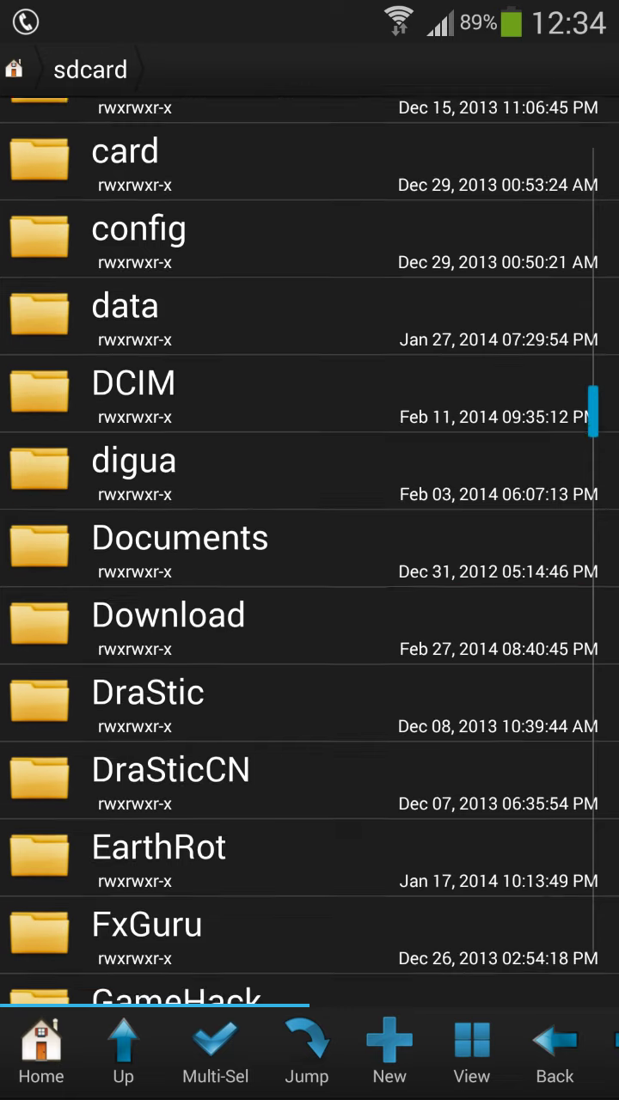
pyautogui.click(310, 636)
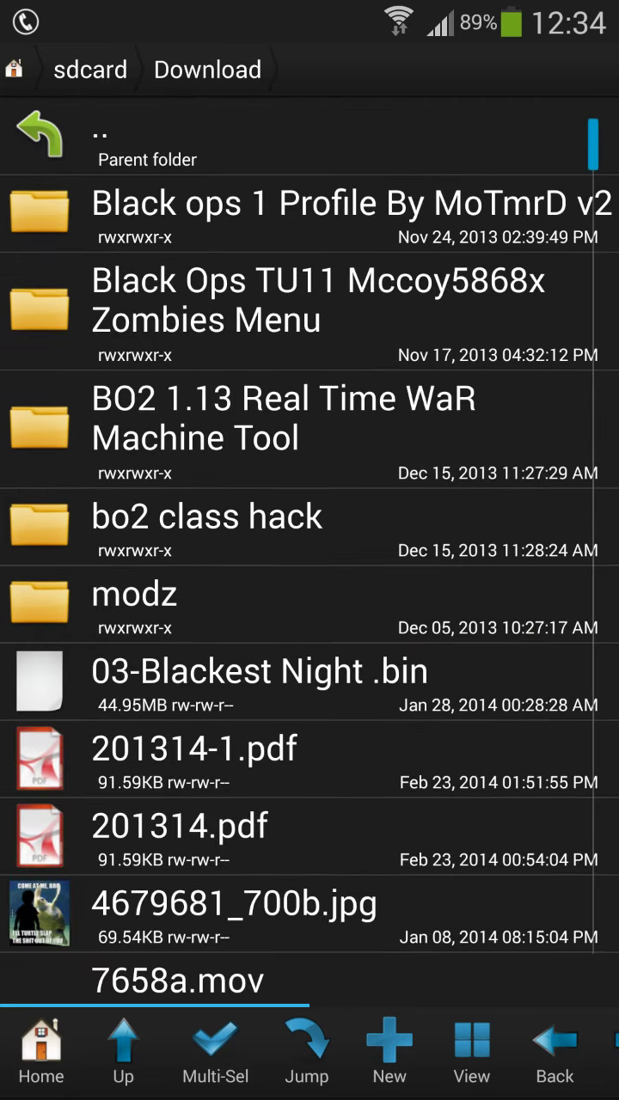
pyautogui.scroll(-10, 309, 550)
pyautogui.scroll(-10, 310, 550)
pyautogui.scroll(5, 310, 549)
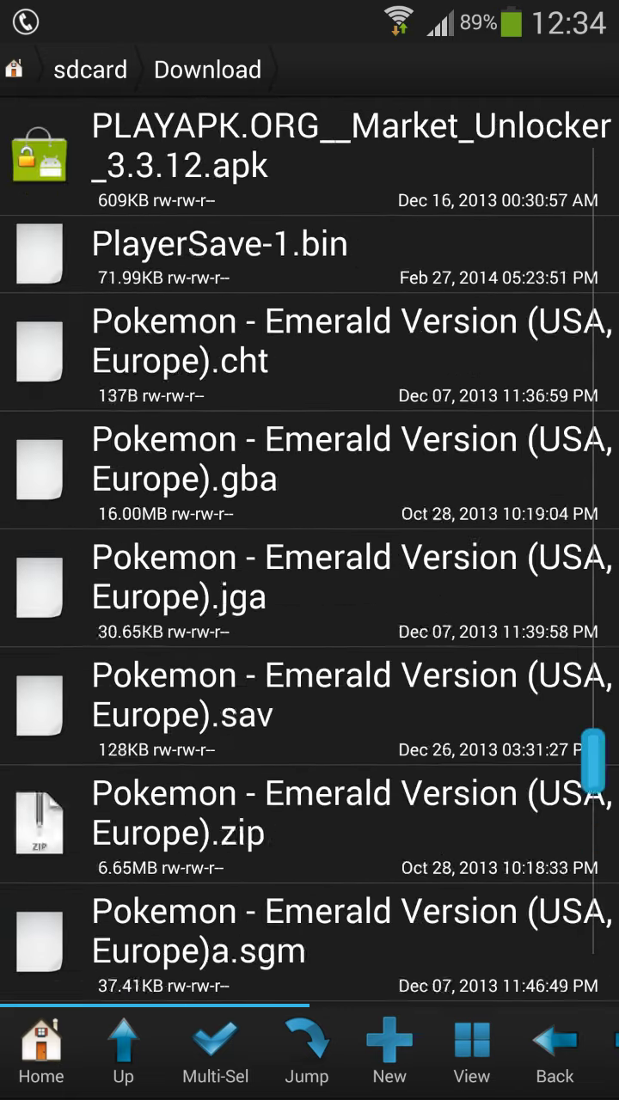
pyautogui.scroll(2, 309, 550)
pyautogui.scroll(2, 309, 550)
pyautogui.click(310, 490)
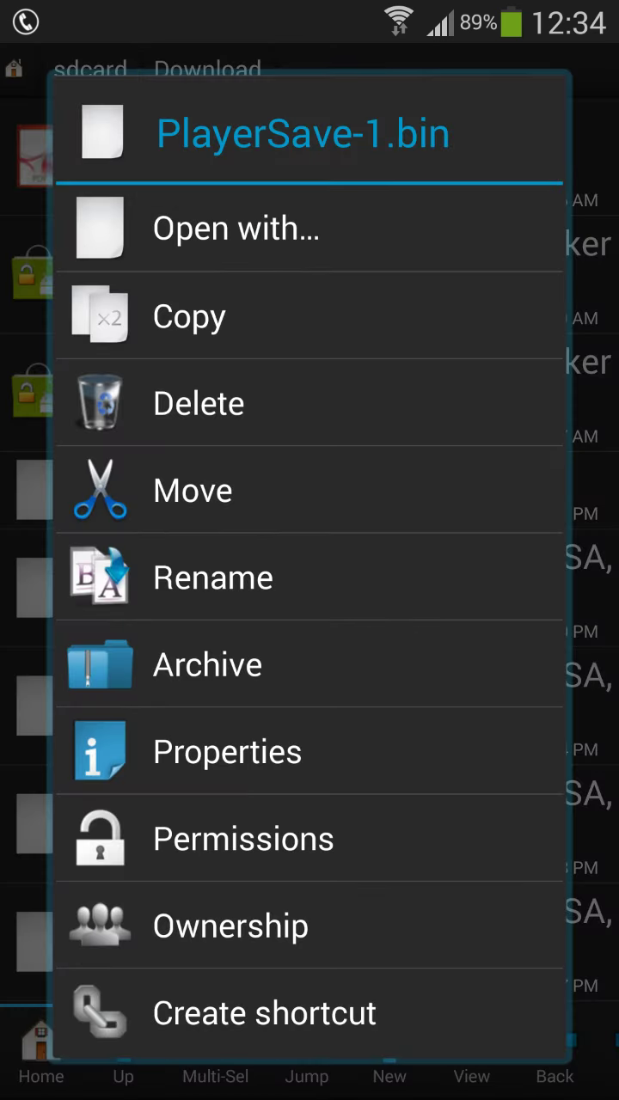
pyautogui.press('Escape')
pyautogui.press('Escape')
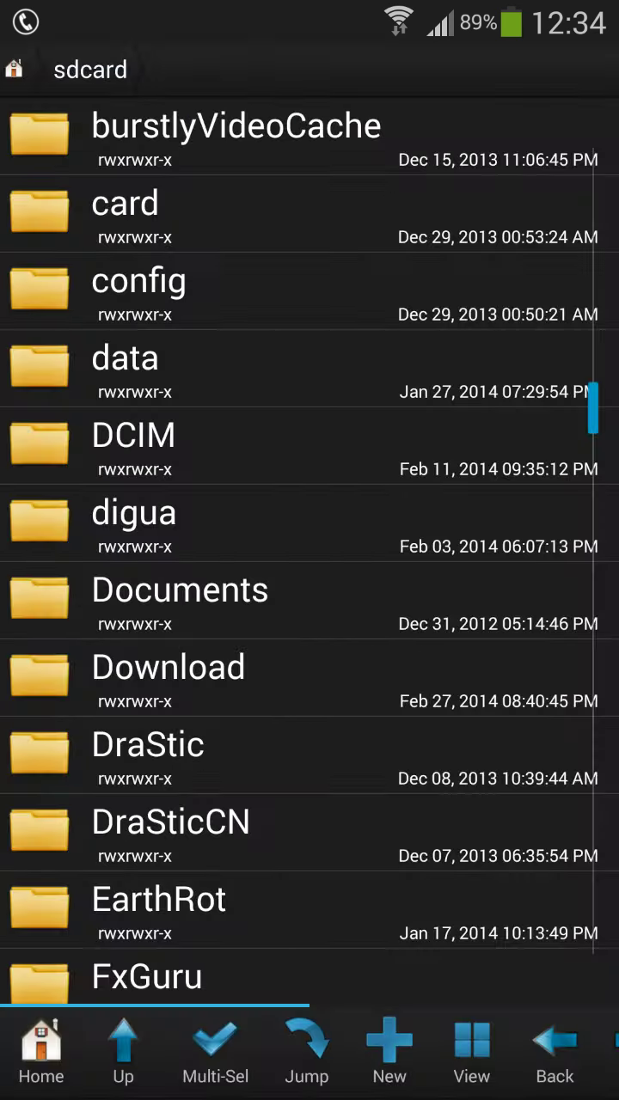
pyautogui.press('Escape')
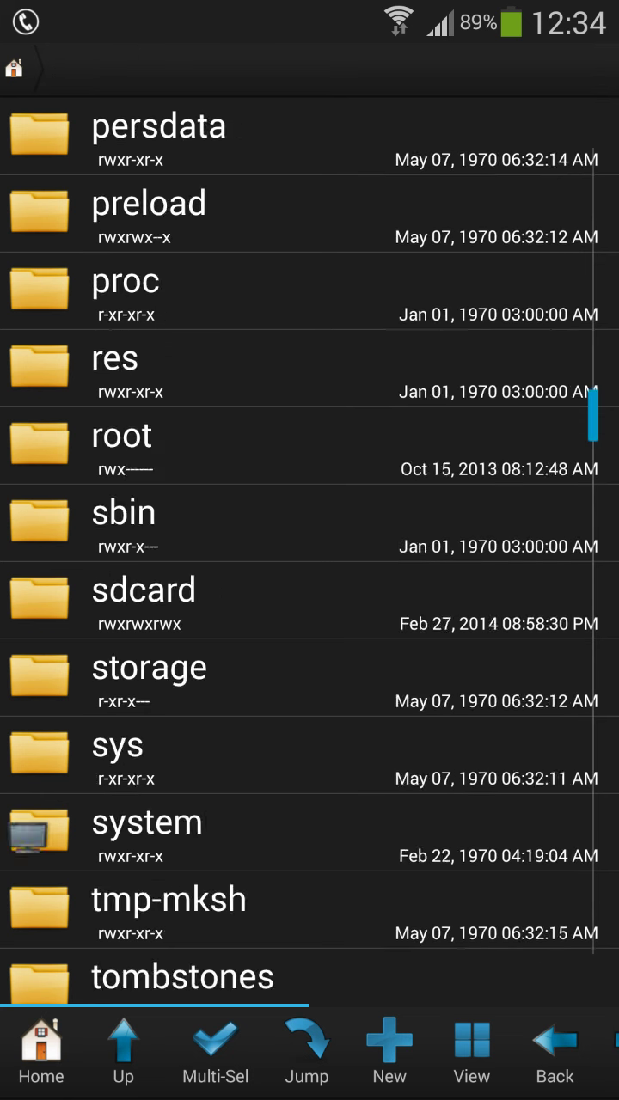
pyautogui.scroll(10, 309, 550)
# - Go to /data/data and scroll down the app data folders to com.wb.goog.injustice
pyautogui.click(309, 444)
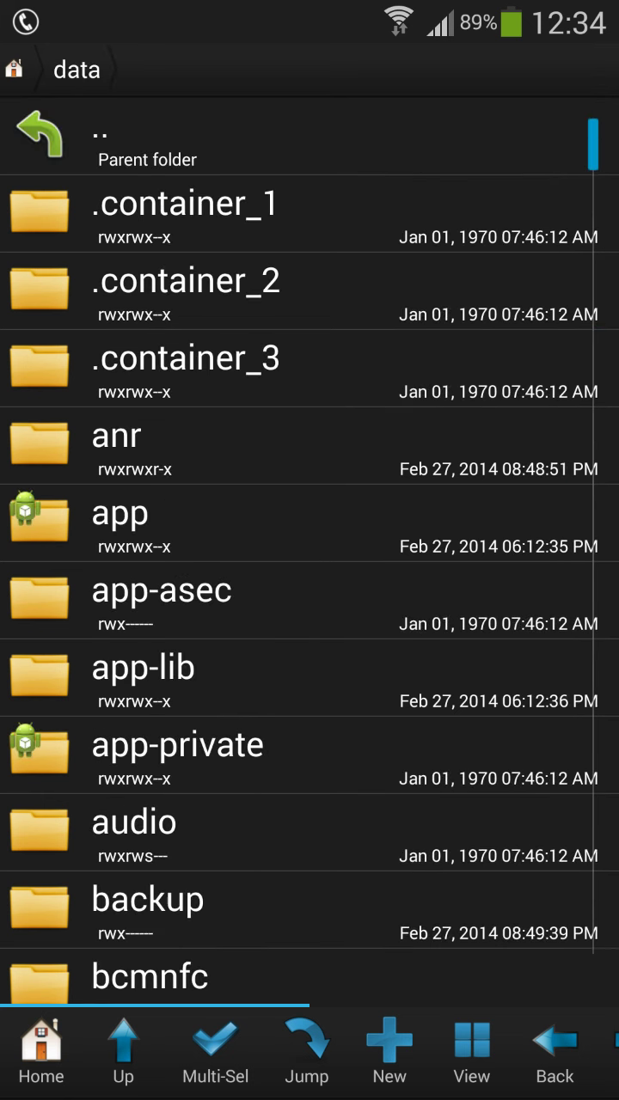
pyautogui.scroll(-5, 309, 549)
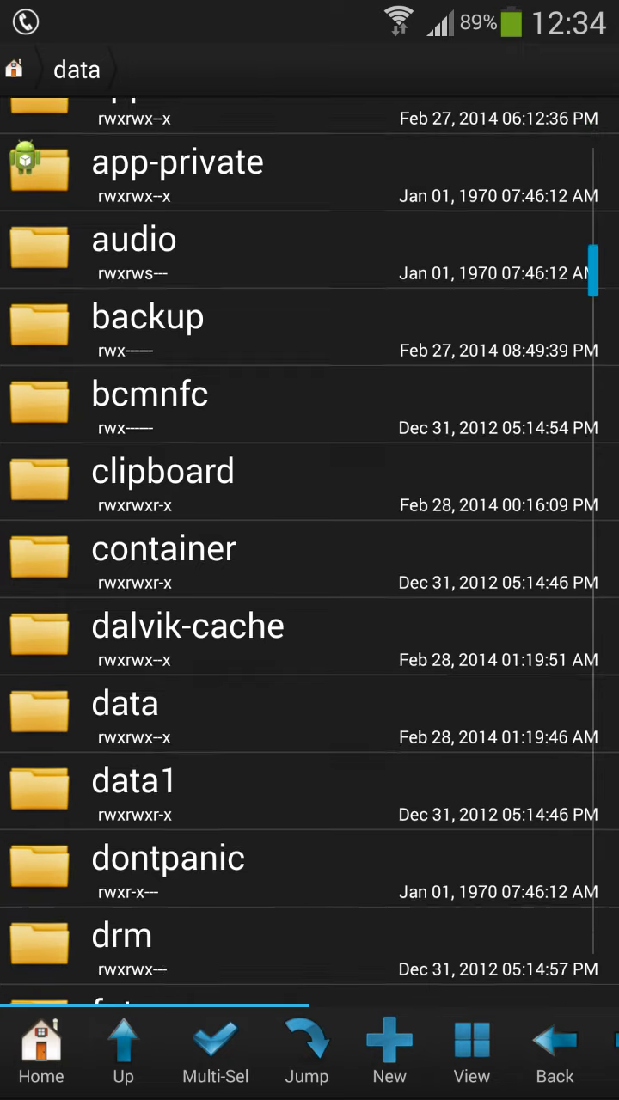
pyautogui.click(172, 711)
pyautogui.scroll(-10, 309, 550)
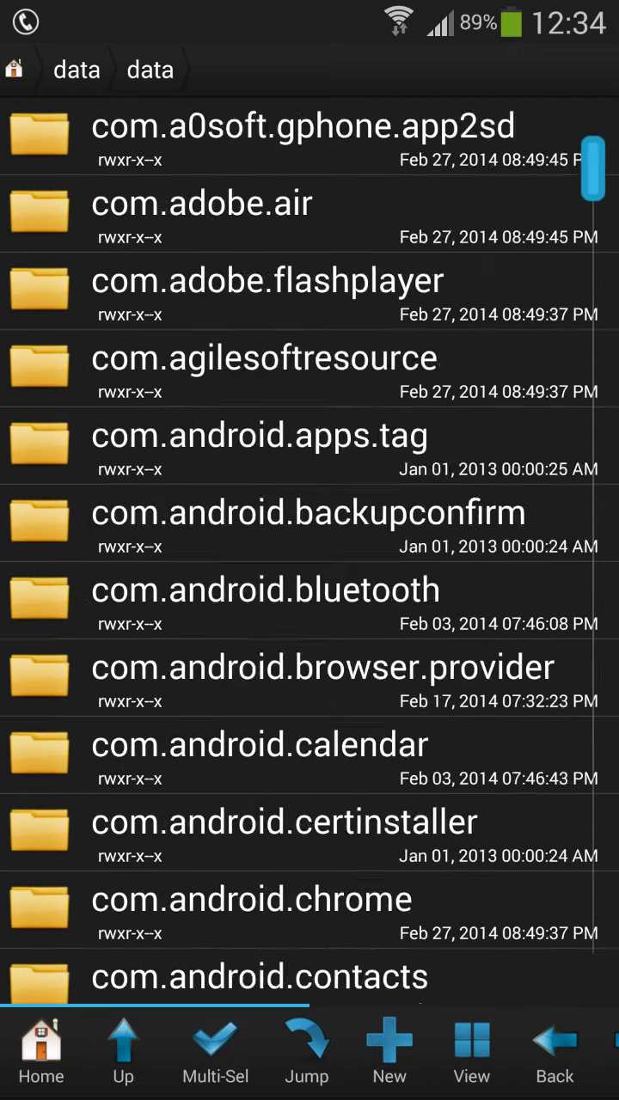
pyautogui.scroll(-10, 309, 550)
pyautogui.scroll(-10, 309, 550)
pyautogui.scroll(-3, 309, 550)
pyautogui.scroll(-5, 309, 550)
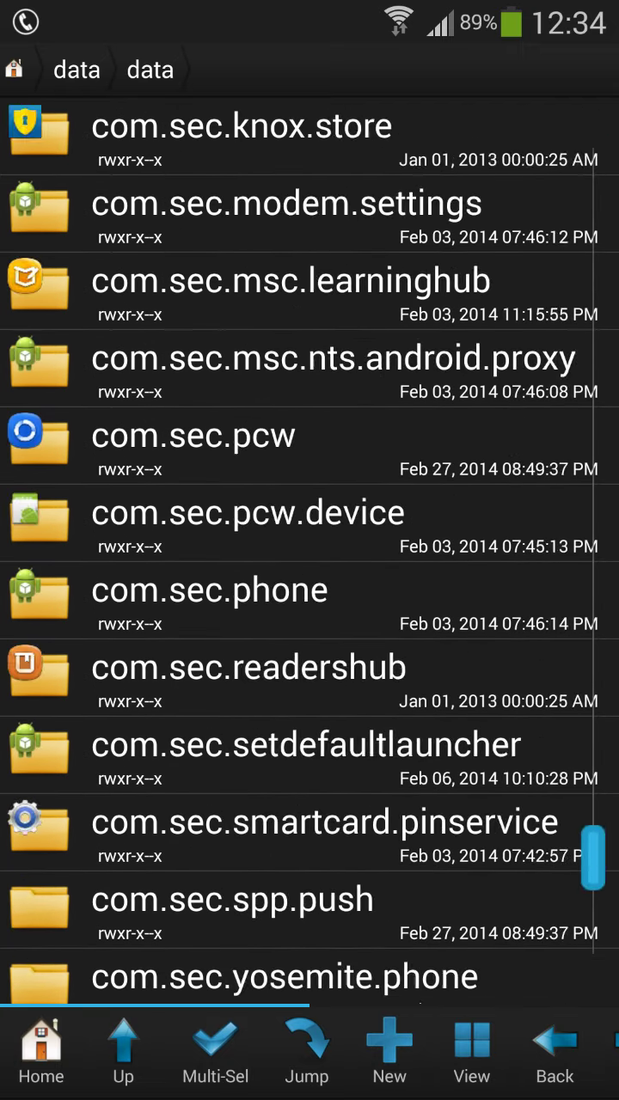
pyautogui.scroll(-3, 310, 550)
pyautogui.scroll(-3, 309, 549)
pyautogui.scroll(-4, 309, 550)
pyautogui.scroll(-5, 309, 550)
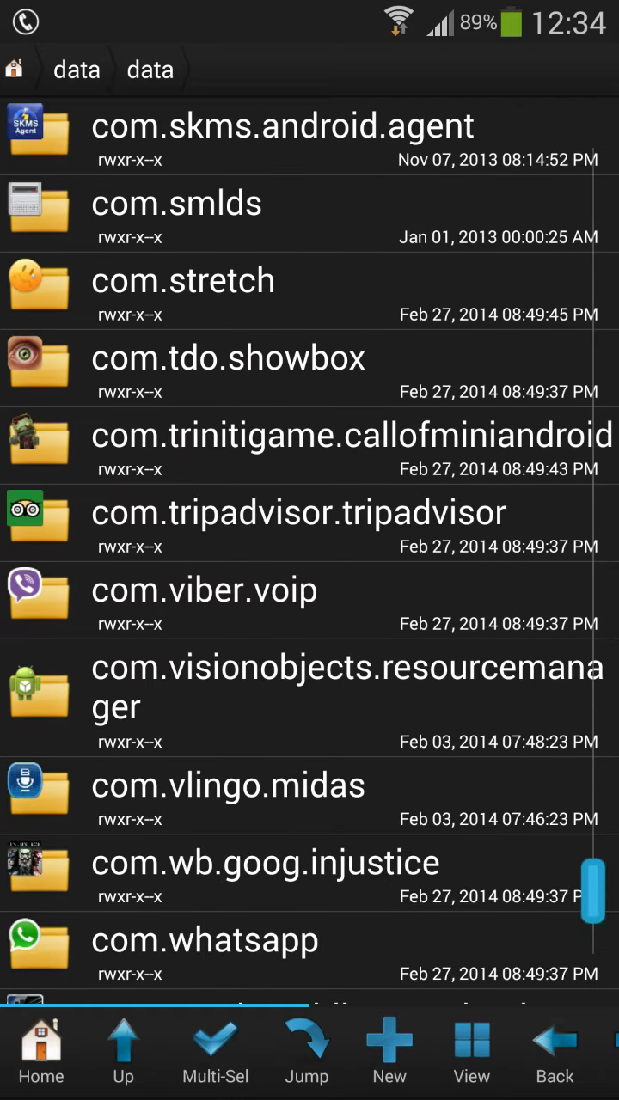
pyautogui.scroll(-3, 309, 550)
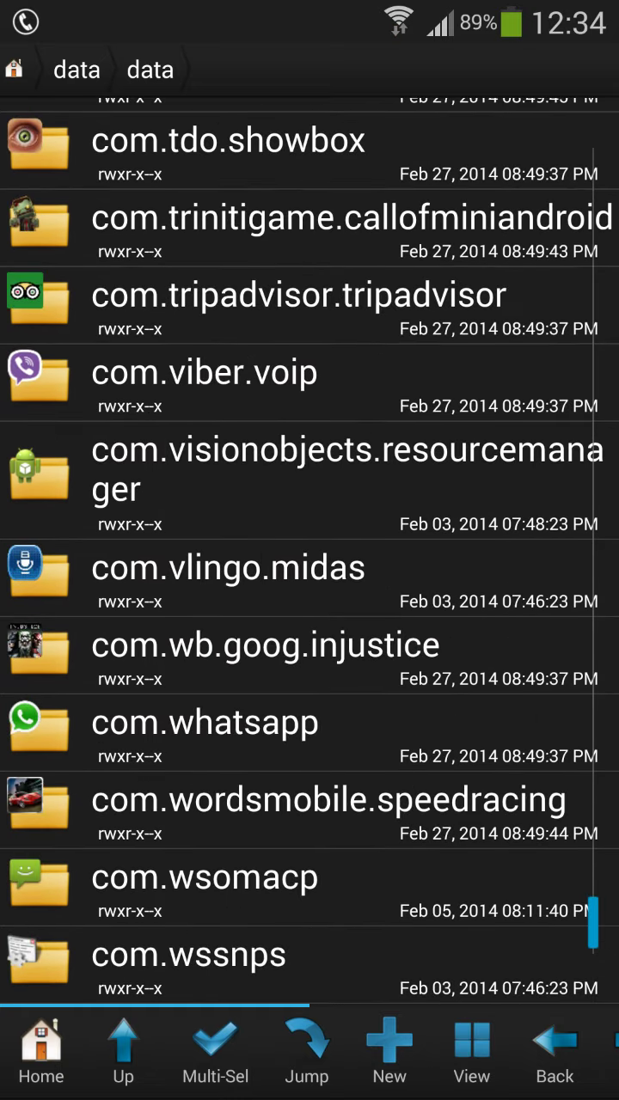
# - Open com.wb.goog.injustice, peek into shared_prefs, then open files and dismiss PlayerSave.bin's menu
pyautogui.click(265, 655)
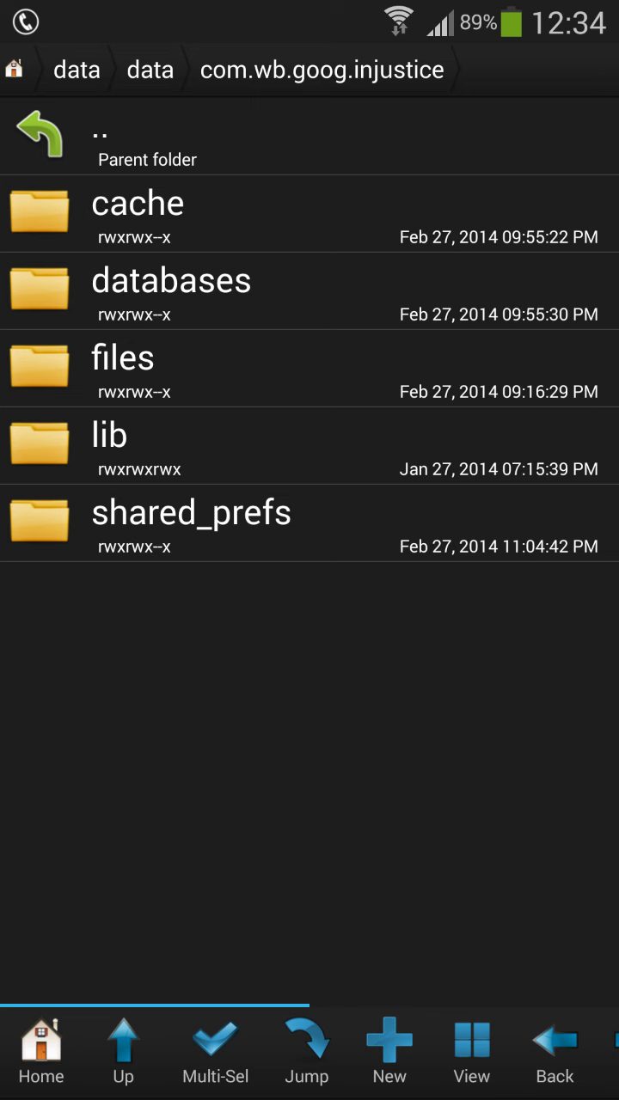
pyautogui.click(191, 522)
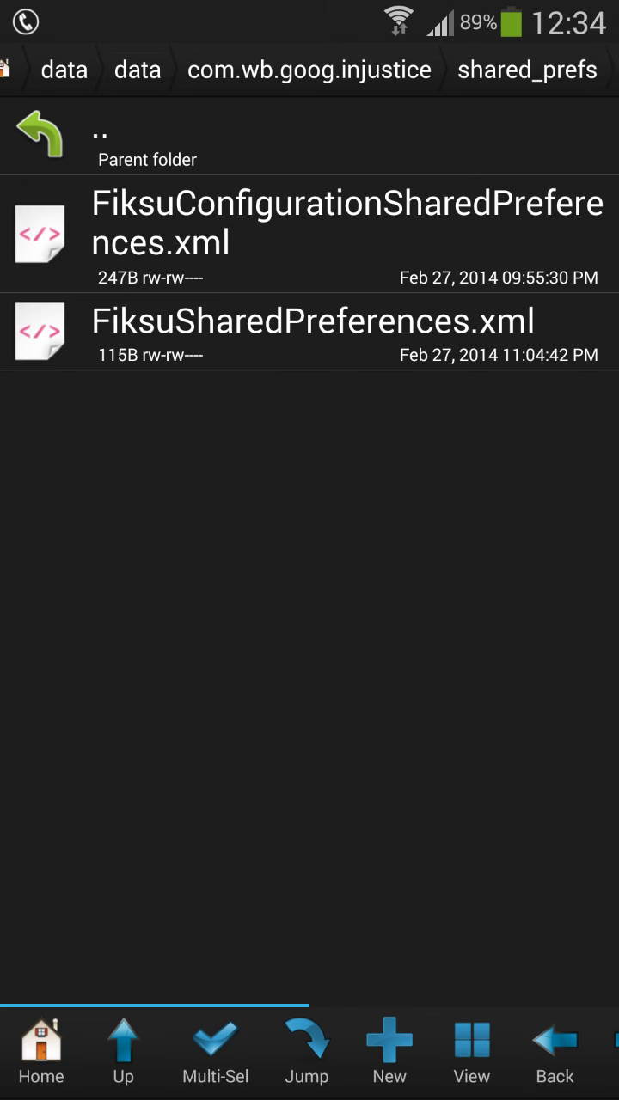
pyautogui.press('Escape')
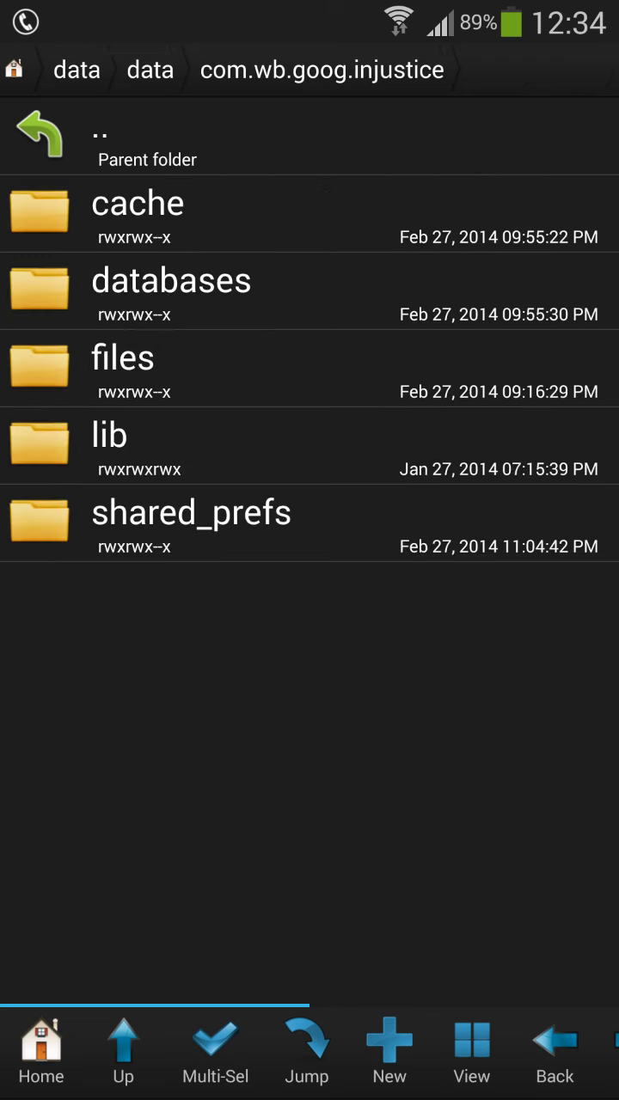
pyautogui.click(123, 361)
pyautogui.click(205, 438)
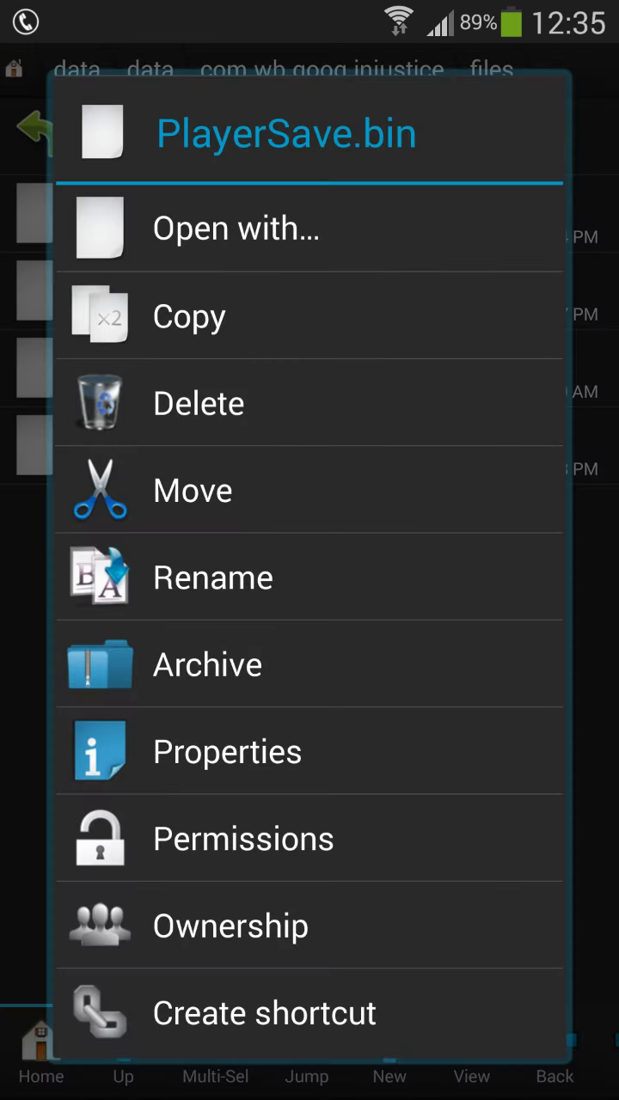
pyautogui.press('Escape')
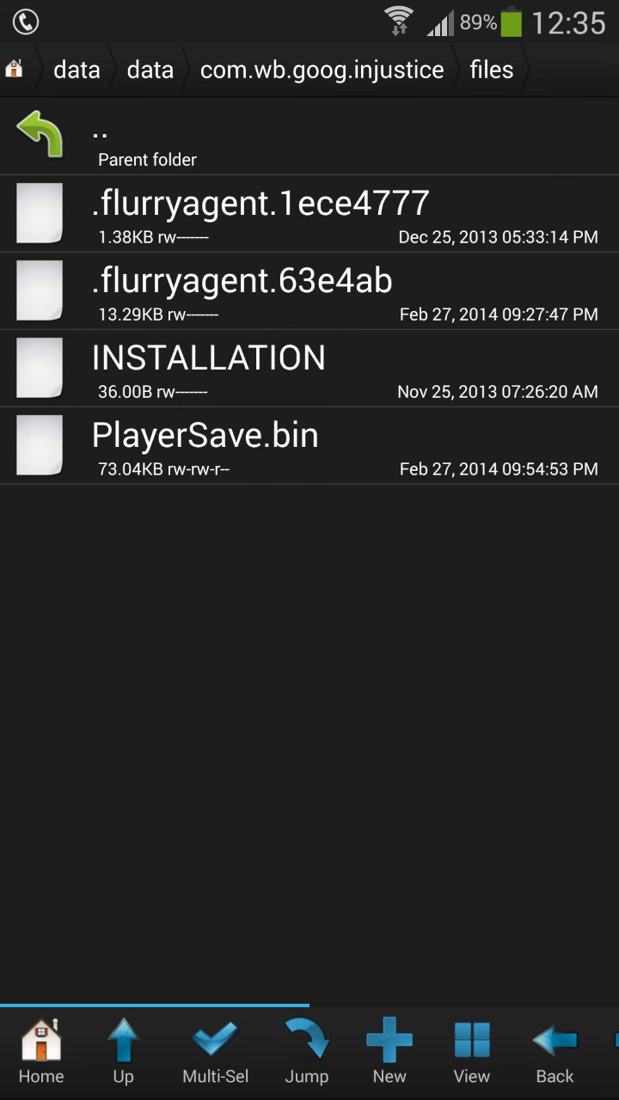
# - Swipe to the second storage pane and back to the files listing
pyautogui.moveTo(344, 601); pyautogui.dragTo(258, 601)
pyautogui.moveTo(429, 601); pyautogui.dragTo(272, 601)
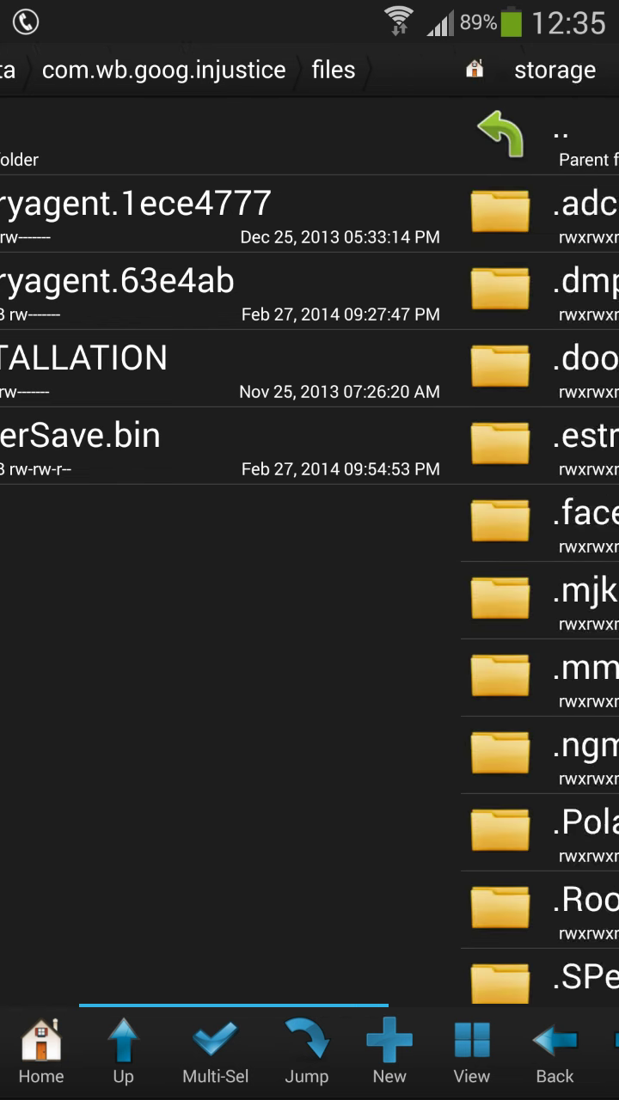
pyautogui.moveTo(309, 602); pyautogui.dragTo(464, 601)
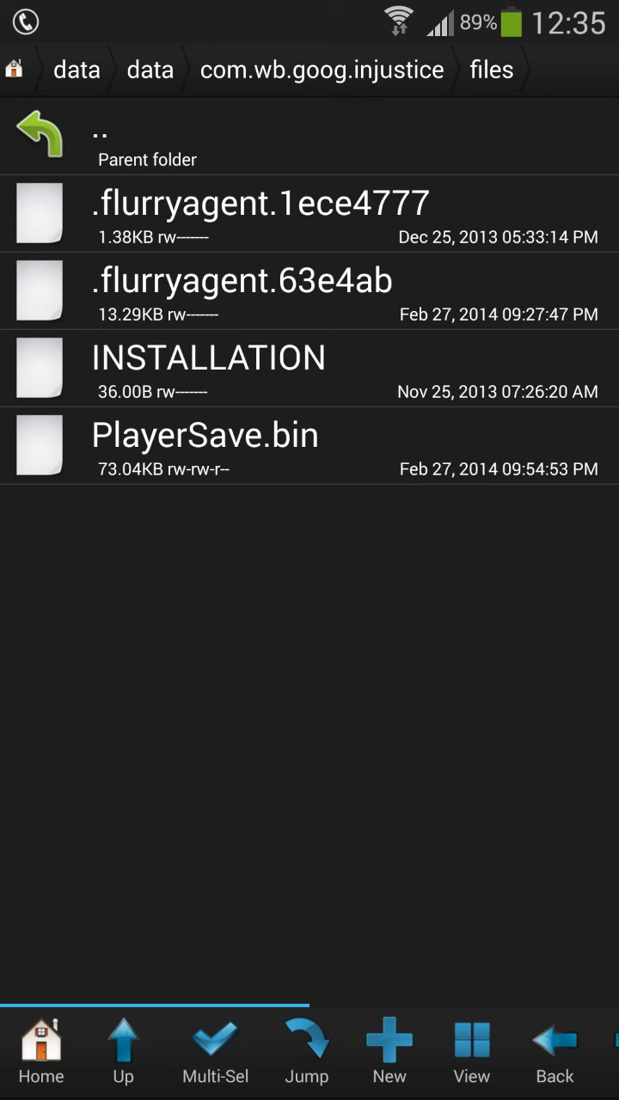
# - Rename the save file to PlayerSave.bin, then go to the Android home screen
pyautogui.click(282, 438)
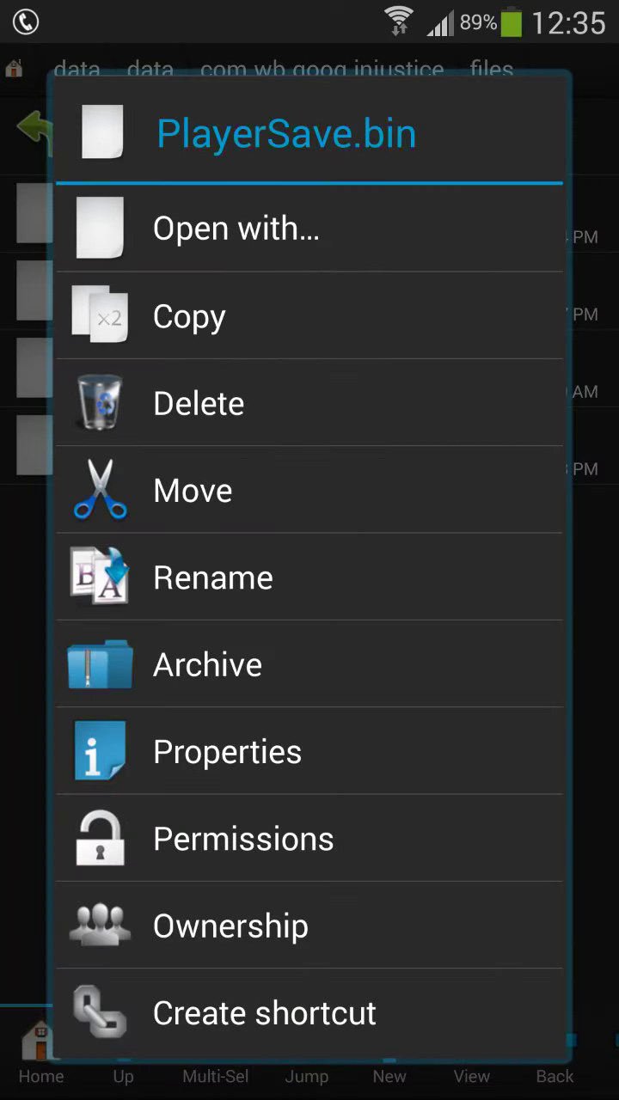
pyautogui.click(213, 577)
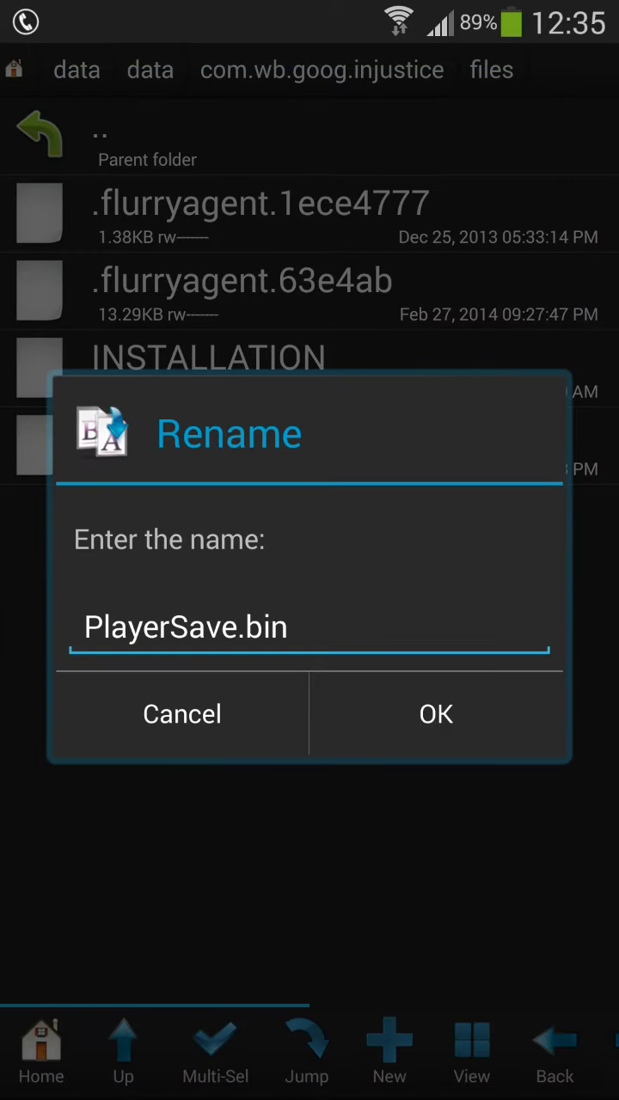
pyautogui.click(435, 713)
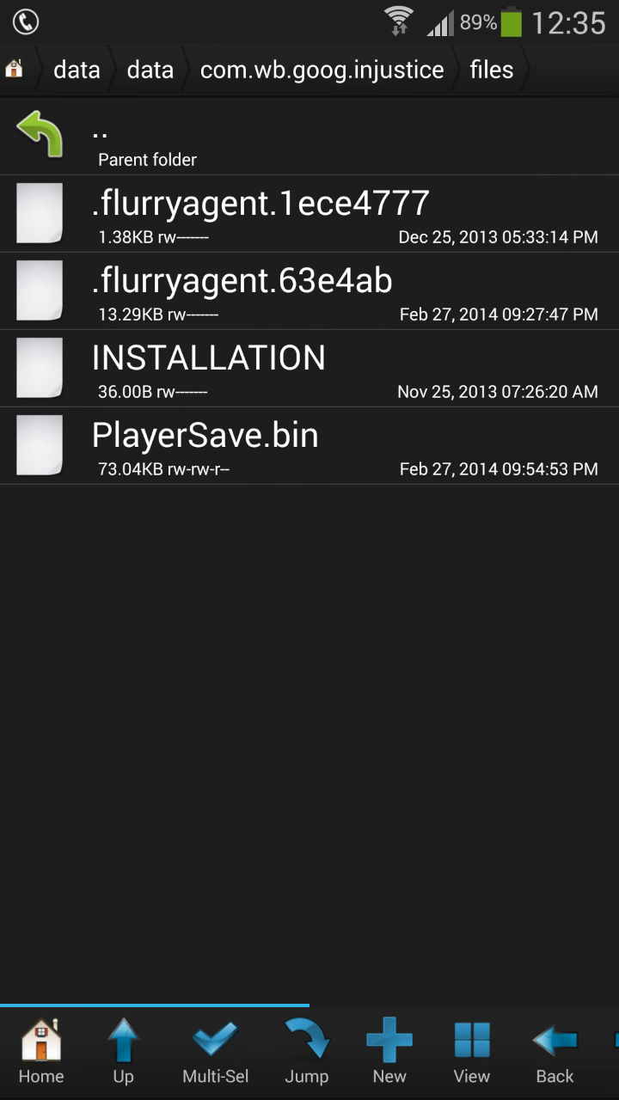
pyautogui.press('Home')
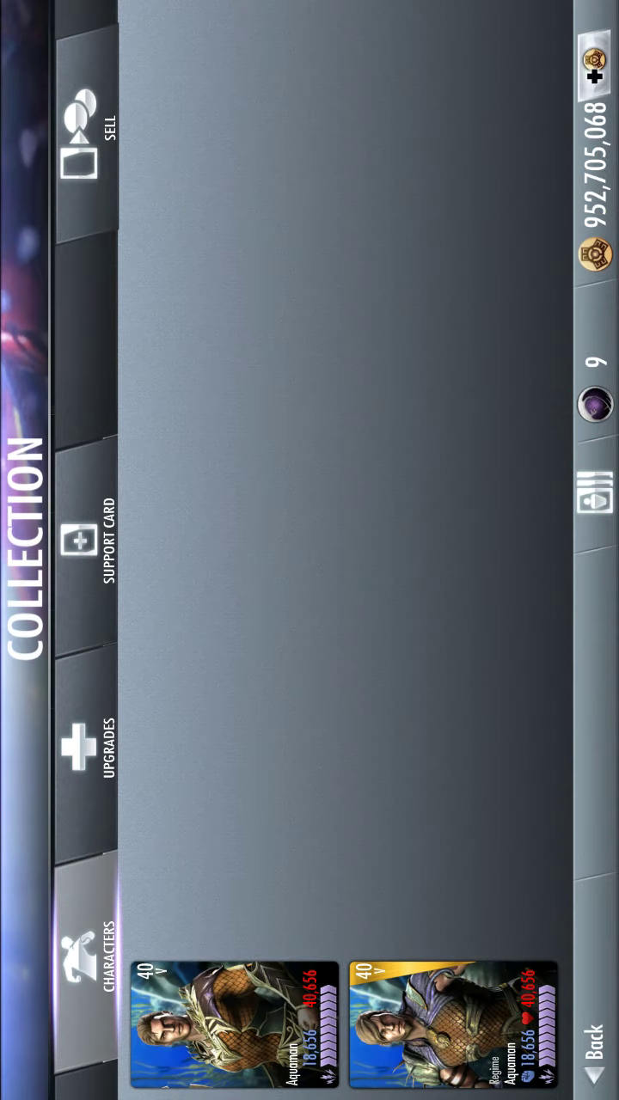
pyautogui.scroll(3, 344, 550)
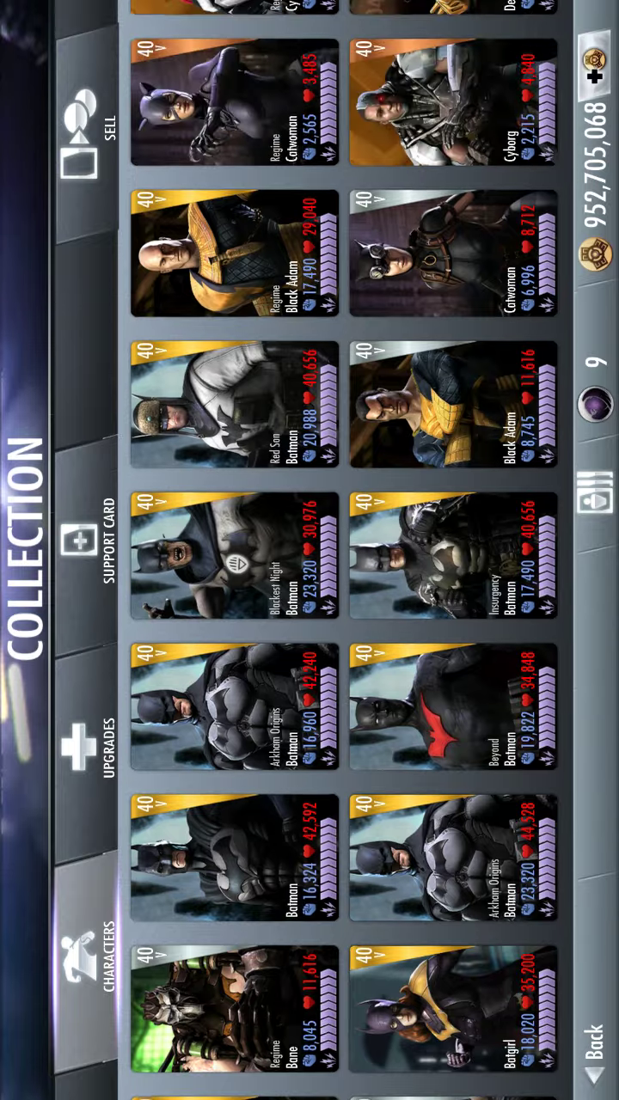
pyautogui.scroll(3, 343, 550)
pyautogui.scroll(3, 343, 550)
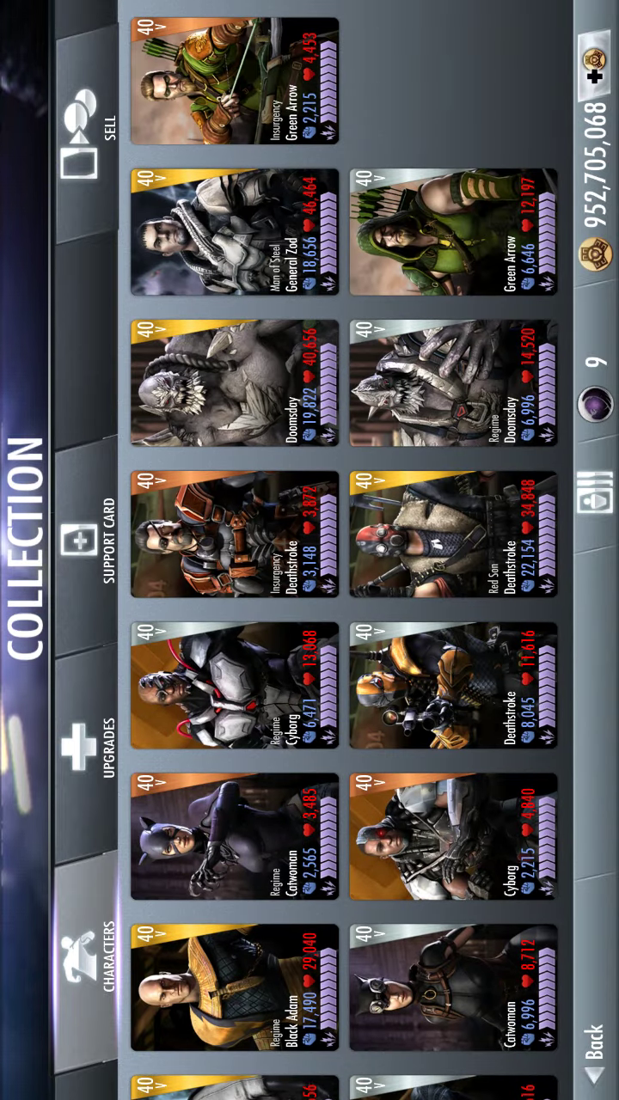
pyautogui.scroll(5, 343, 550)
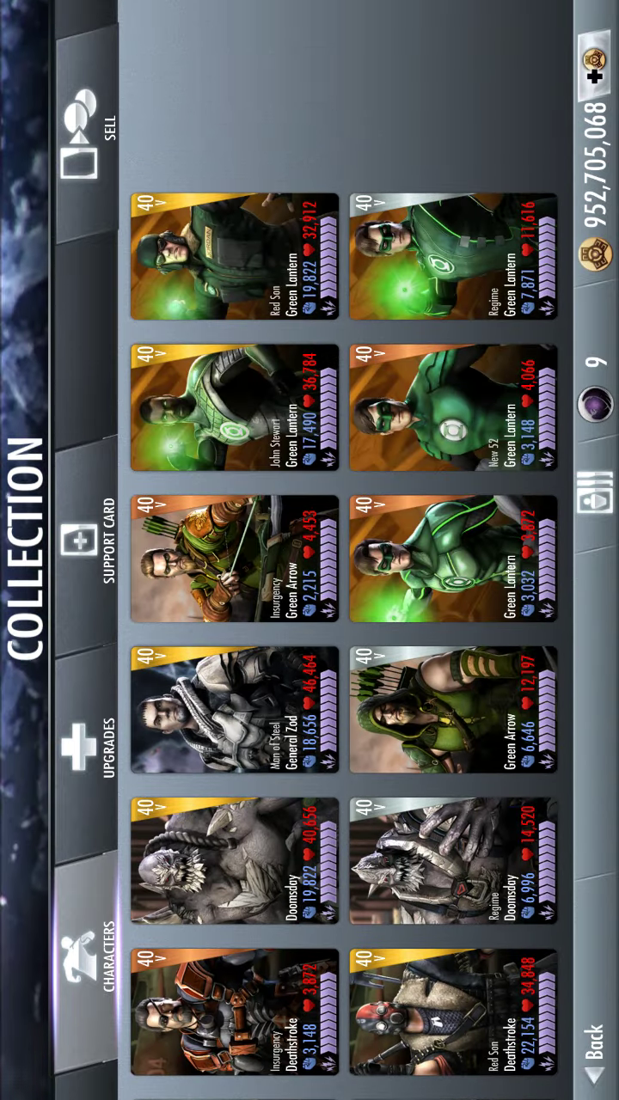
pyautogui.scroll(3, 343, 550)
pyautogui.scroll(3, 344, 549)
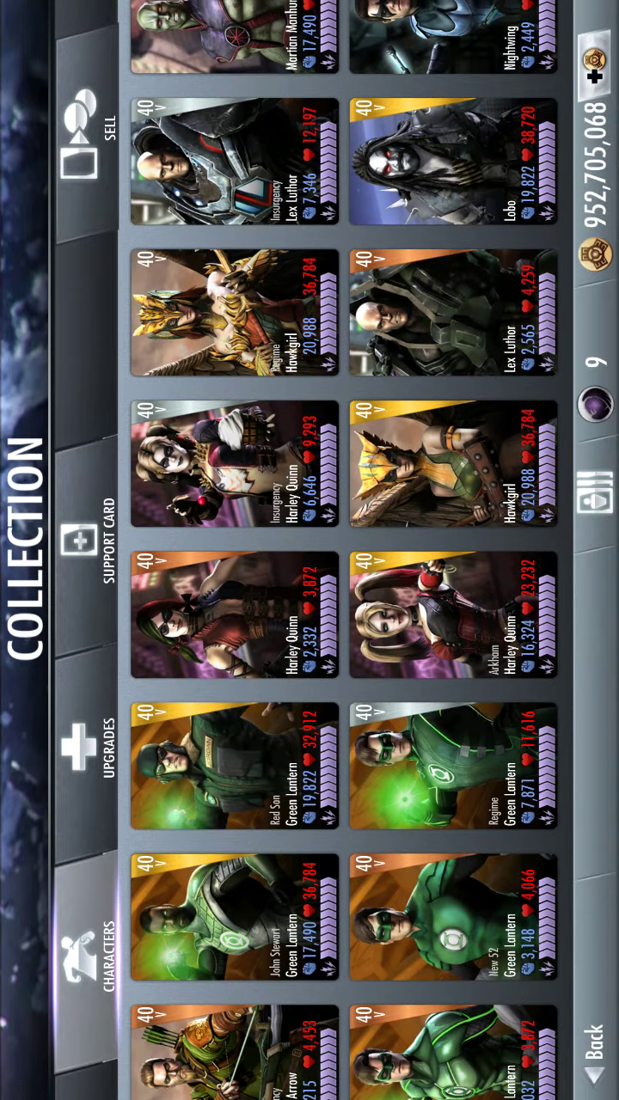
pyautogui.scroll(3, 344, 550)
pyautogui.scroll(5, 343, 549)
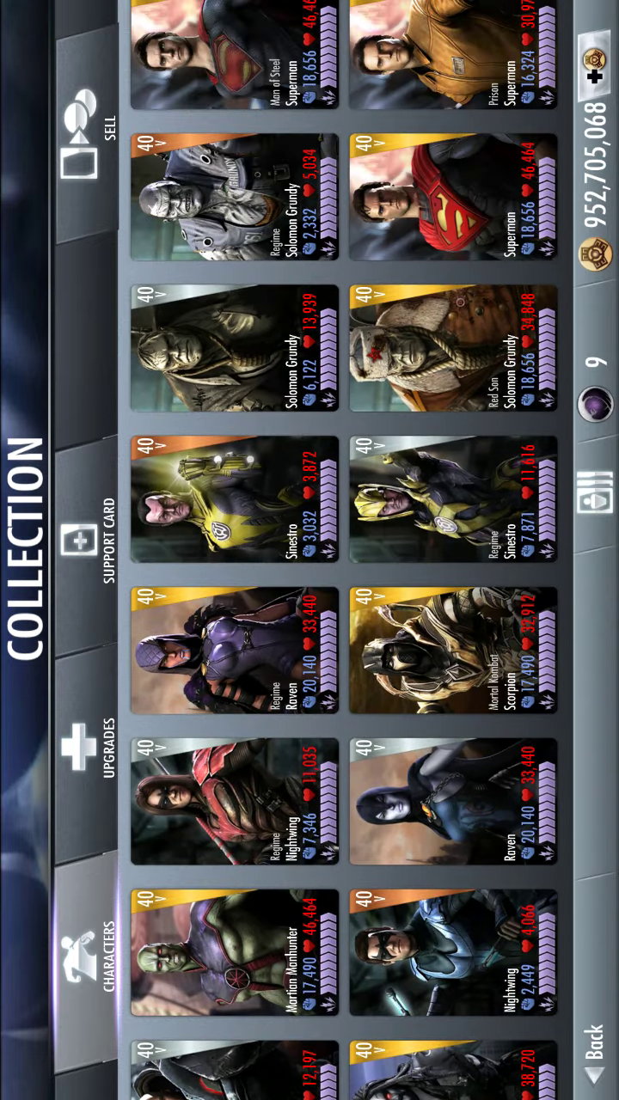
pyautogui.scroll(5, 344, 550)
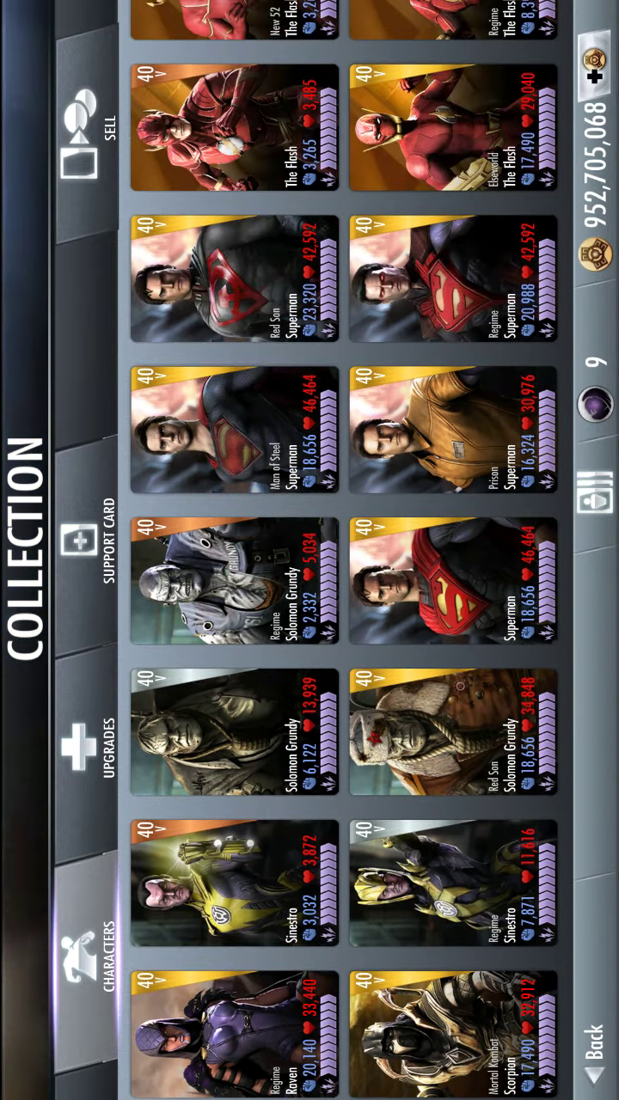
pyautogui.scroll(5, 344, 550)
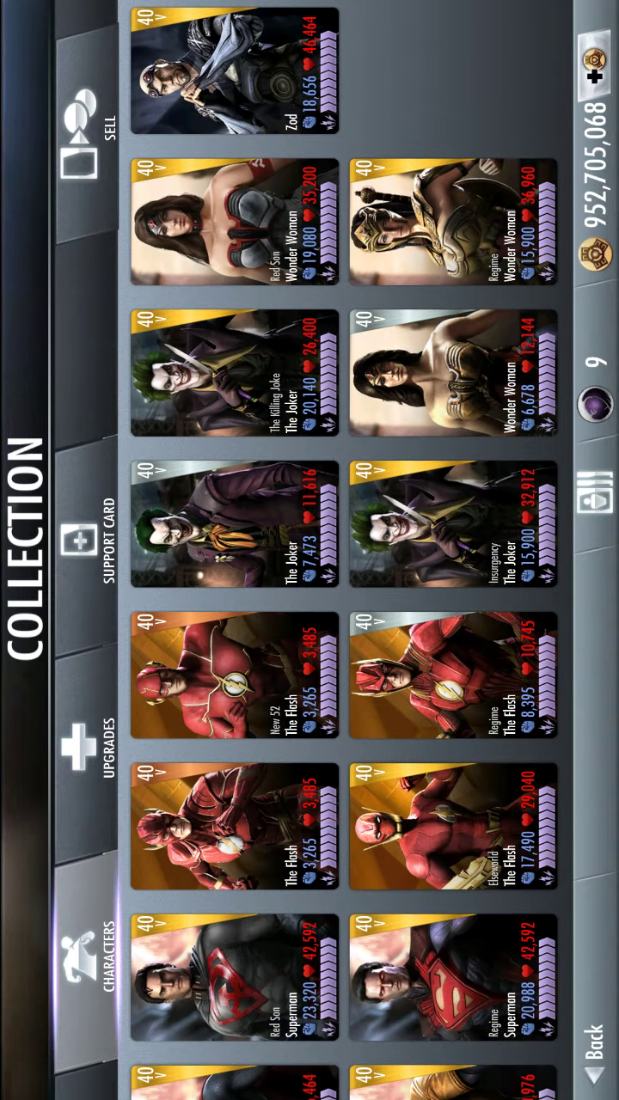
# - Go back from the level-40 character Collection to Injustice's main menu
pyautogui.click(593, 1052)
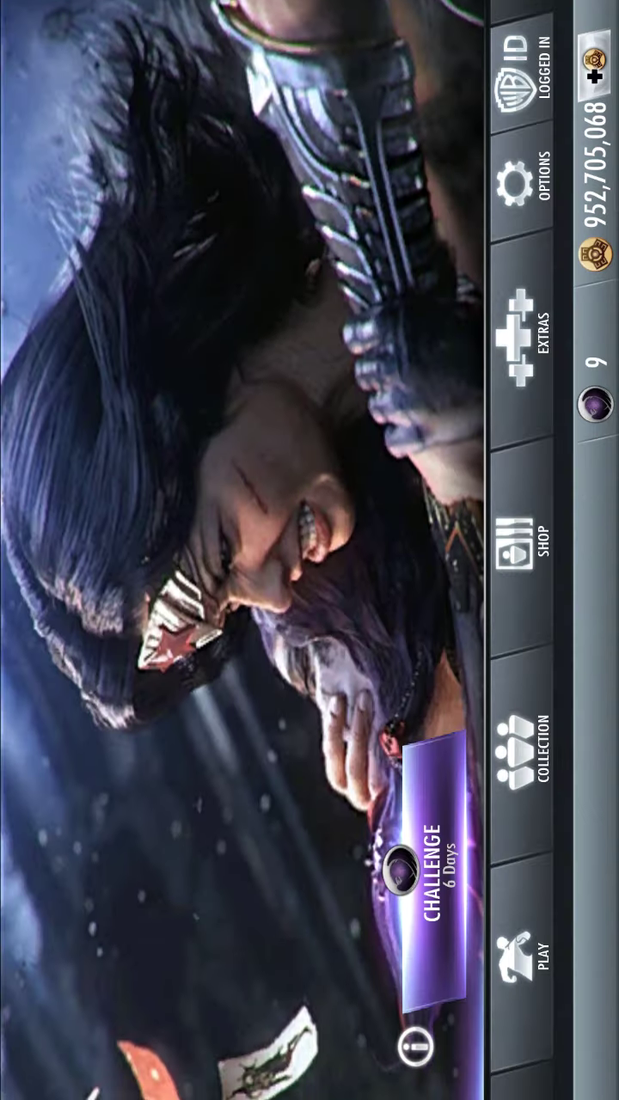